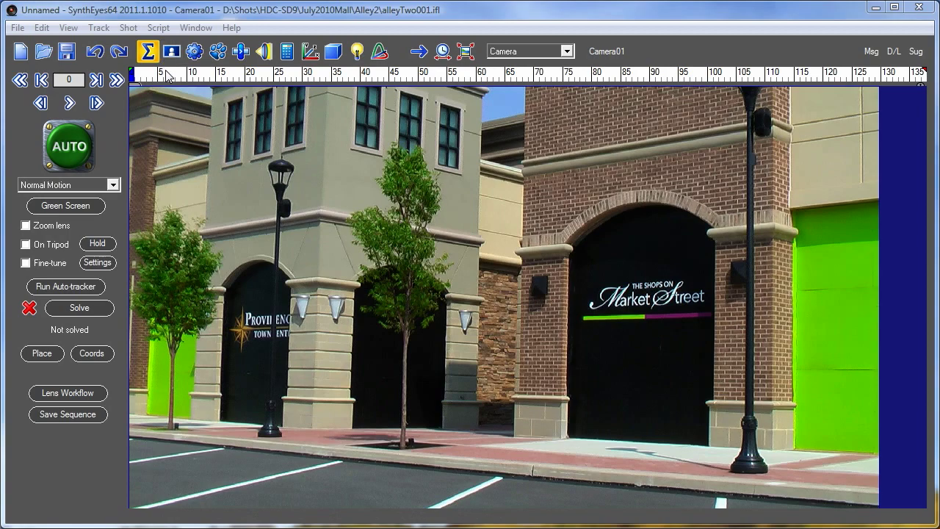
# Step: Preview the alley shot to frame 128, auto-track it, and review the new tracks back to frame 14
pyautogui.click(297, 76)
pyautogui.moveTo(301, 83)
pyautogui.mouseDown()
pyautogui.moveTo(874, 138)
pyautogui.moveTo(272, 131)
pyautogui.moveTo(587, 129)
pyautogui.moveTo(298, 128)
pyautogui.mouseUp()
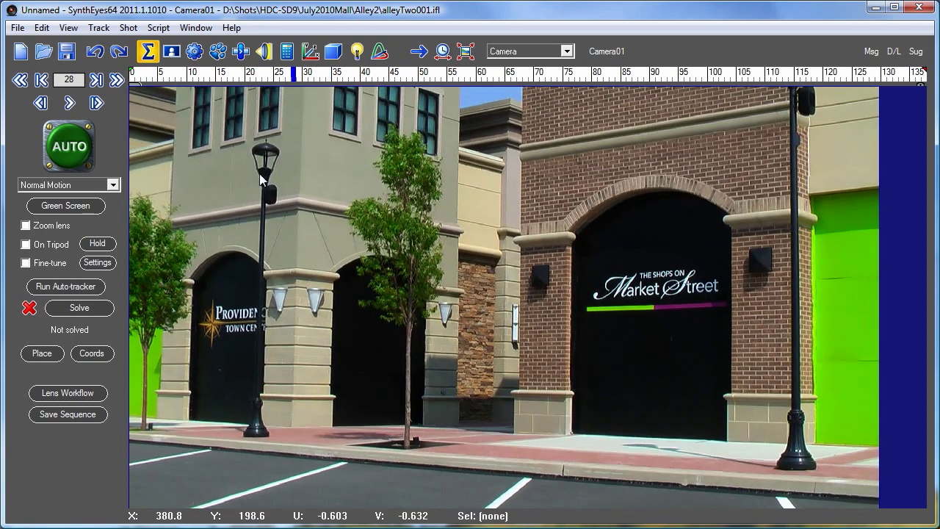
pyautogui.click(82, 291)
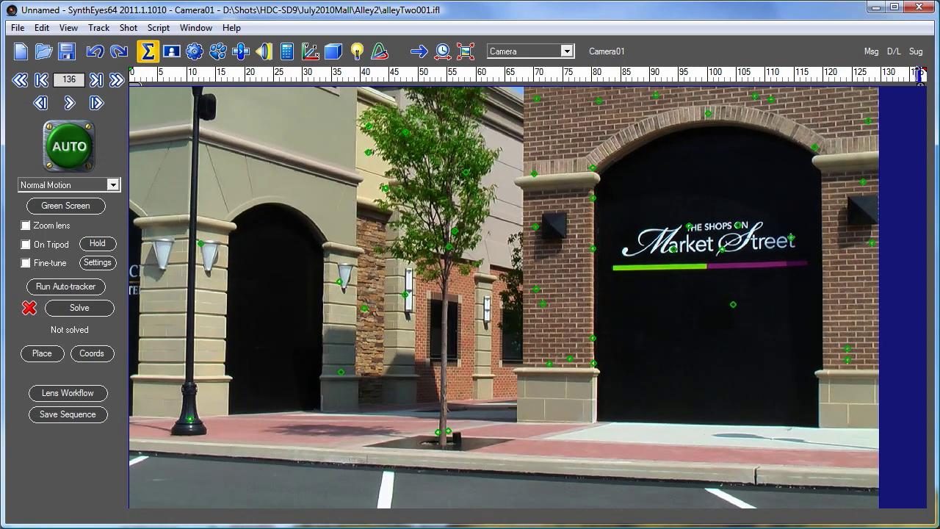
pyautogui.moveTo(919, 76)
pyautogui.mouseDown()
pyautogui.moveTo(205, 76)
pyautogui.moveTo(506, 99)
pyautogui.moveTo(245, 81)
pyautogui.moveTo(845, 96)
pyautogui.moveTo(867, 110)
pyautogui.moveTo(461, 110)
pyautogui.moveTo(496, 120)
pyautogui.mouseUp()
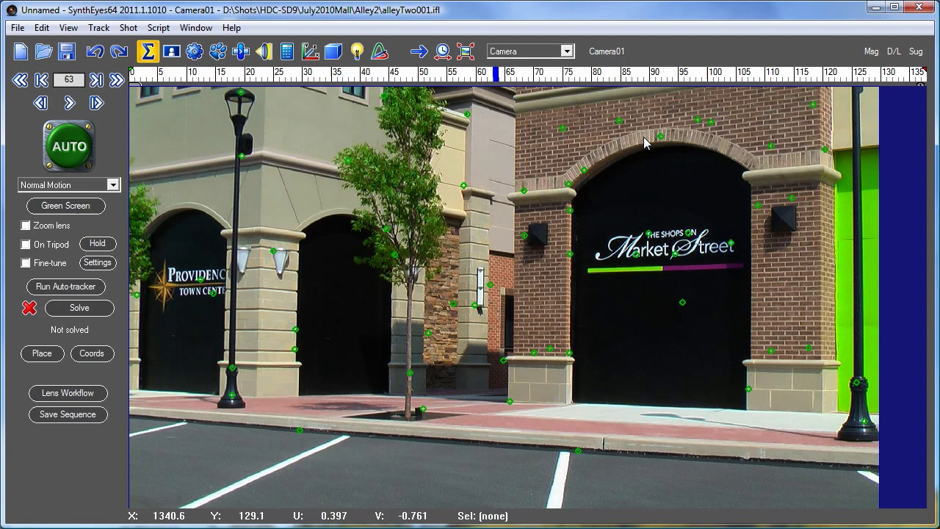
# Step: Run the Randomly color trackers script on the alley shot and review the coloured tracks back to frame 15
pyautogui.click(157, 30)
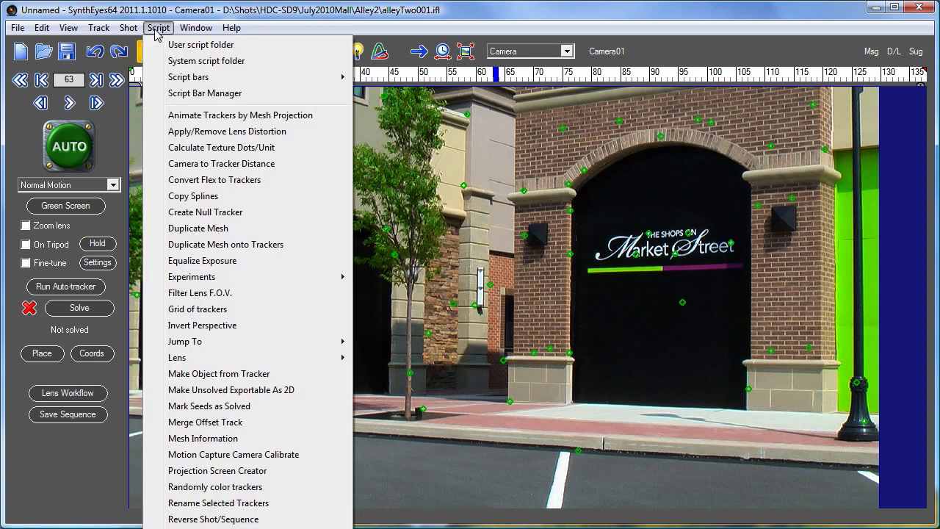
pyautogui.click(233, 488)
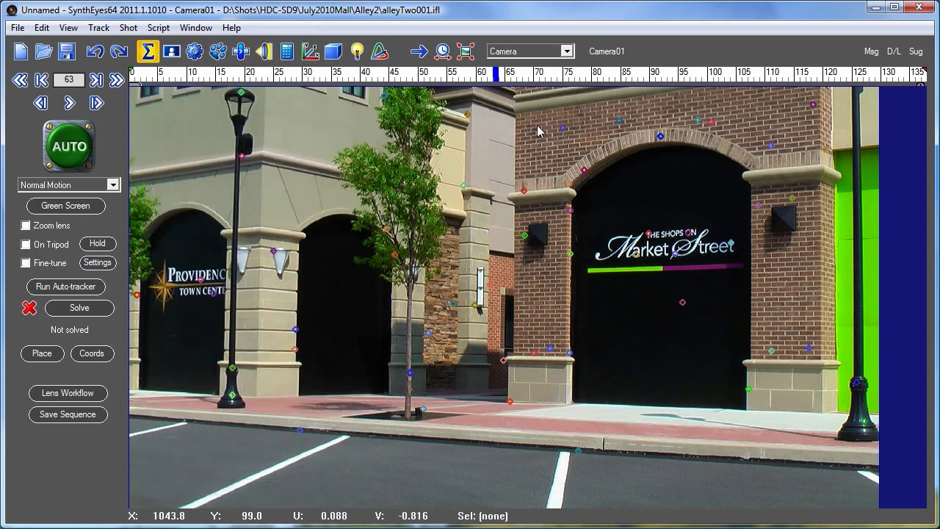
pyautogui.moveTo(433, 75)
pyautogui.mouseDown()
pyautogui.moveTo(224, 64)
pyautogui.moveTo(770, 72)
pyautogui.moveTo(896, 95)
pyautogui.moveTo(410, 72)
pyautogui.moveTo(654, 57)
pyautogui.moveTo(668, 71)
pyautogui.moveTo(856, 74)
pyautogui.moveTo(437, 72)
pyautogui.moveTo(541, 72)
pyautogui.mouseUp()
pyautogui.scroll(3, 794, 129)
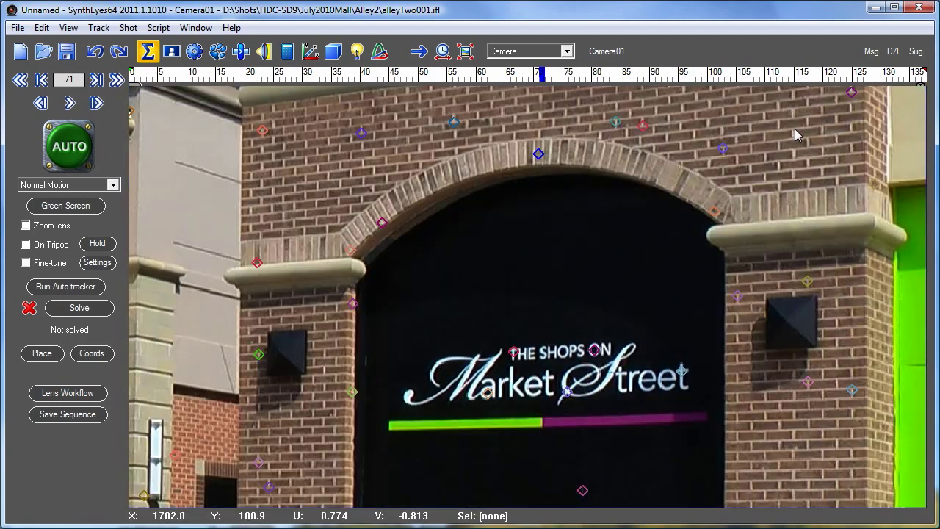
pyautogui.scroll(2, 795, 128)
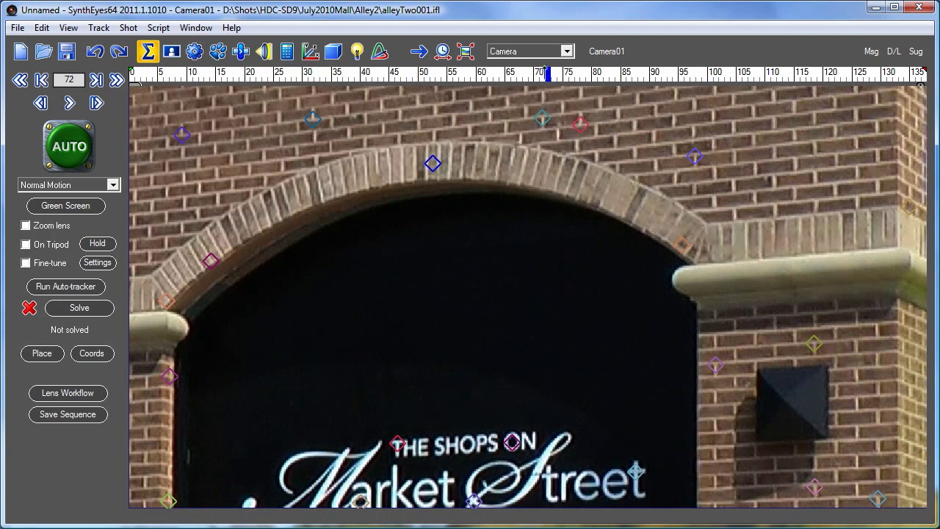
pyautogui.moveTo(541, 73)
pyautogui.mouseDown()
pyautogui.moveTo(518, 74)
pyautogui.moveTo(570, 73)
pyautogui.mouseUp()
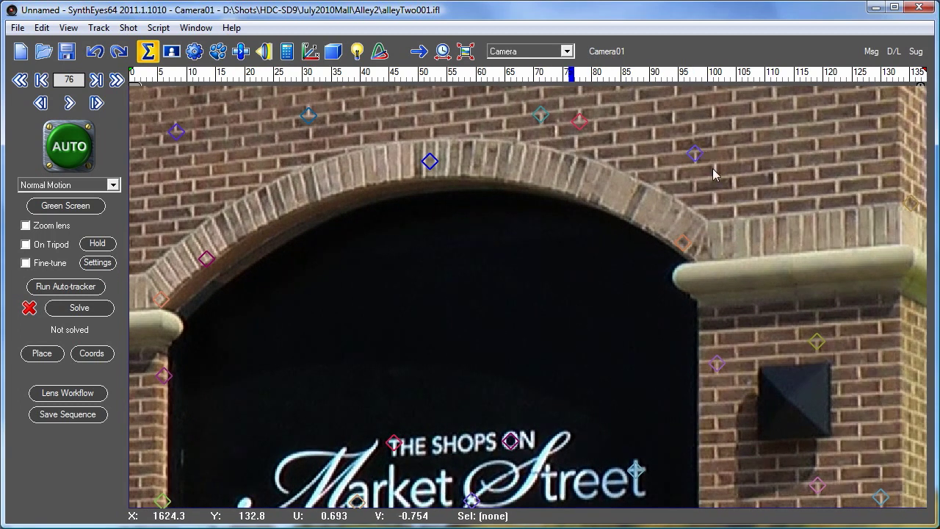
pyautogui.moveTo(570, 72)
pyautogui.mouseDown()
pyautogui.moveTo(525, 72)
pyautogui.moveTo(596, 72)
pyautogui.moveTo(465, 72)
pyautogui.moveTo(612, 72)
pyautogui.moveTo(335, 36)
pyautogui.moveTo(361, 35)
pyautogui.mouseUp()
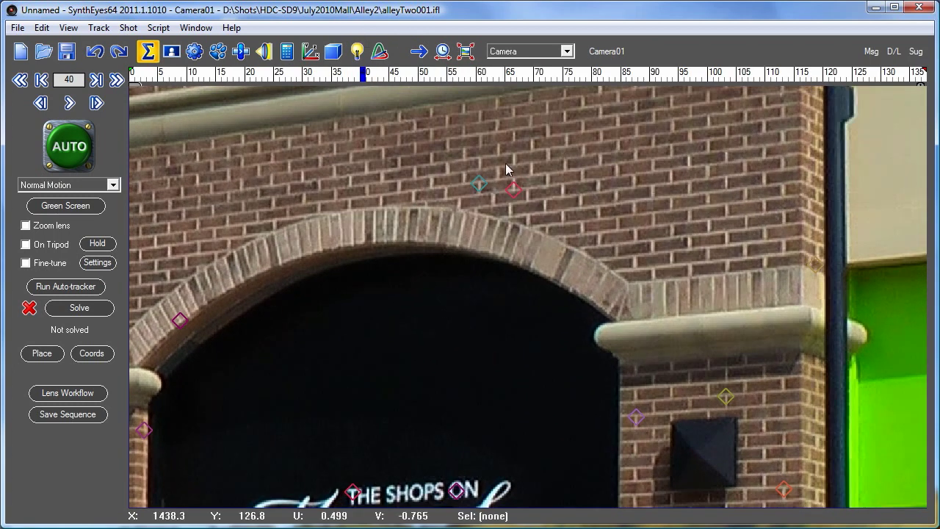
pyautogui.press('Left')
pyautogui.press('Left')
pyautogui.press('Left')
pyautogui.press('Left')
pyautogui.press('Left')
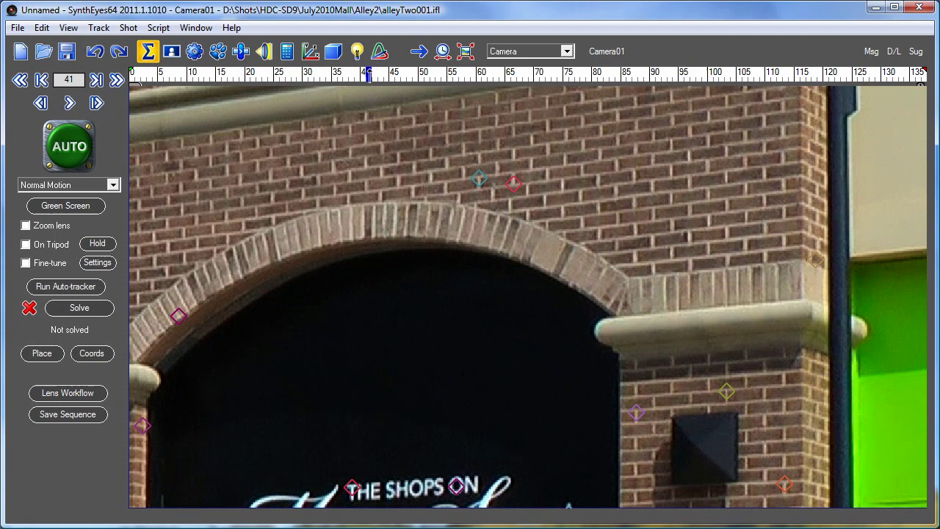
pyautogui.press('Right')
pyautogui.press('Right')
pyautogui.press('Right')
pyautogui.press('Right')
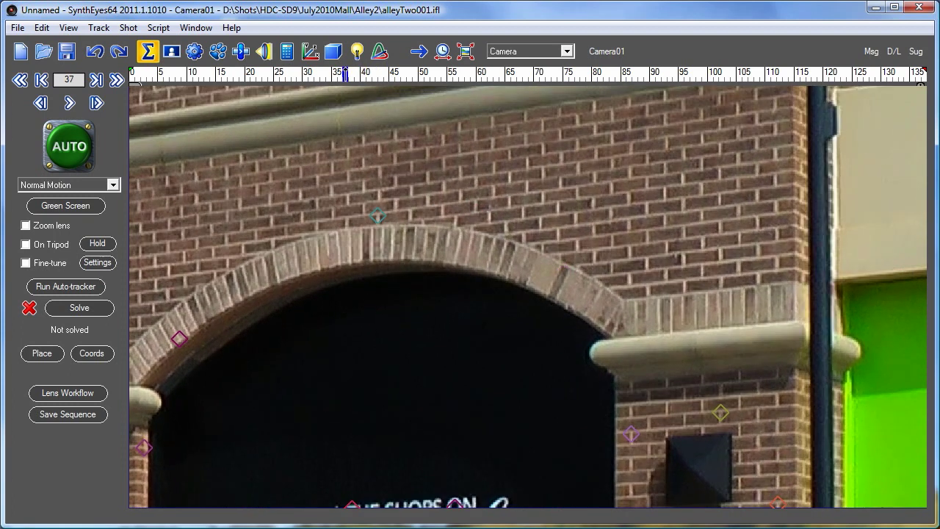
pyautogui.press('Right')
pyautogui.press('Right')
pyautogui.press('Right')
pyautogui.press('Right')
pyautogui.press('Right')
pyautogui.press('Right')
pyautogui.press('Right')
pyautogui.press('Right')
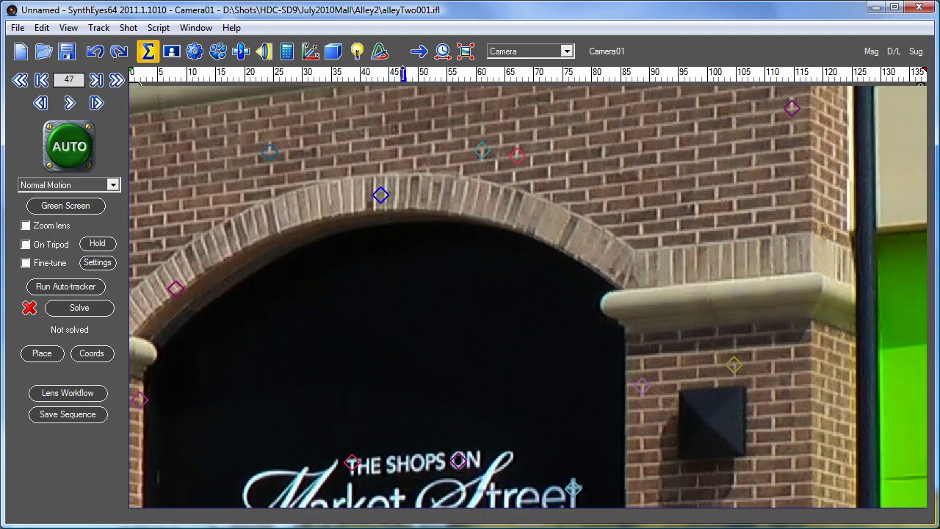
pyautogui.moveTo(403, 76); pyautogui.dragTo(207, 77)
pyautogui.moveTo(347, 165); pyautogui.dragTo(563, 165, button='middle')
pyautogui.moveTo(233, 78); pyautogui.dragTo(438, 89)
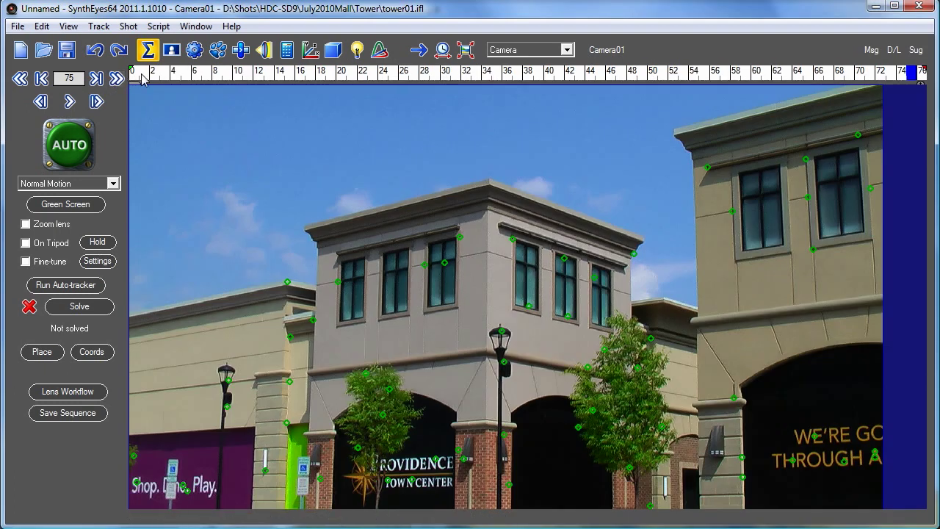
# Step: Scrub the tower shot back to frame 40 and review its green tracks across frames
pyautogui.moveTo(549, 84); pyautogui.dragTo(206, 85)
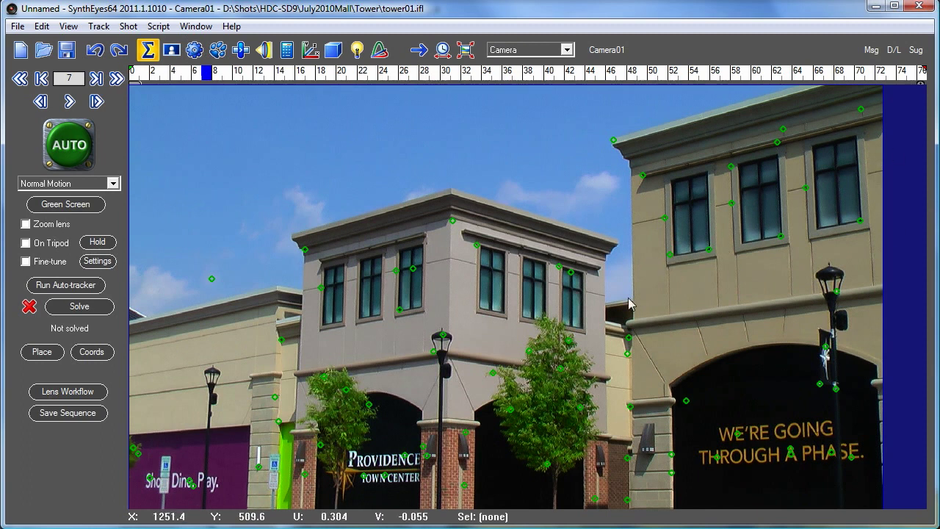
pyautogui.moveTo(265, 84); pyautogui.dragTo(216, 91)
# Step: Run Randomly color trackers on the tower shot and review the coloured tracks across frames 4 to 59
pyautogui.click(157, 26)
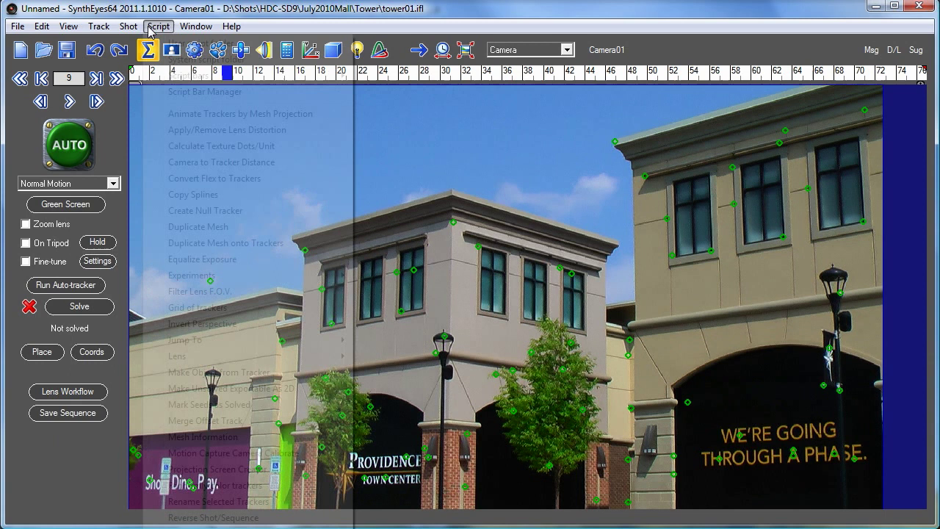
pyautogui.click(221, 485)
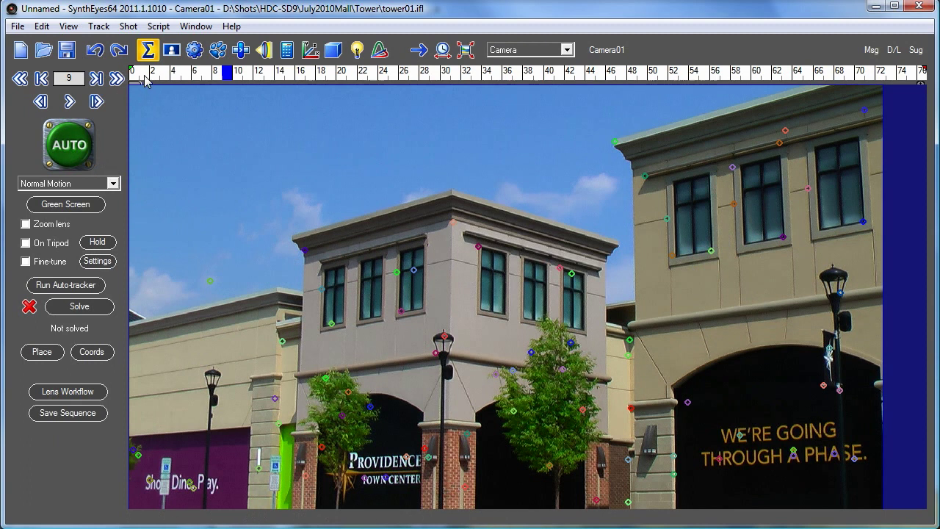
pyautogui.click(193, 77)
pyautogui.moveTo(193, 78)
pyautogui.mouseDown()
pyautogui.moveTo(531, 125)
pyautogui.moveTo(645, 126)
pyautogui.moveTo(695, 97)
pyautogui.moveTo(204, 20)
pyautogui.moveTo(175, 24)
pyautogui.mouseUp()
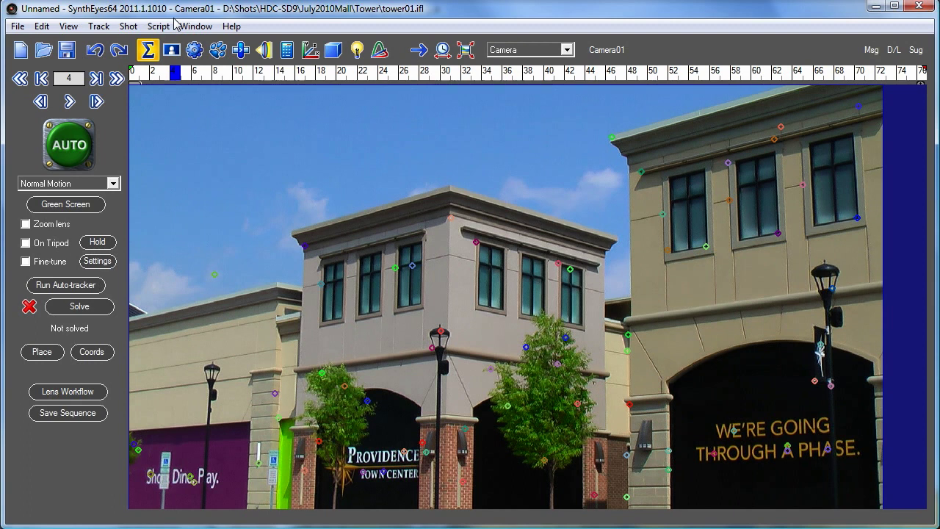
pyautogui.moveTo(193, 77); pyautogui.dragTo(193, 49)
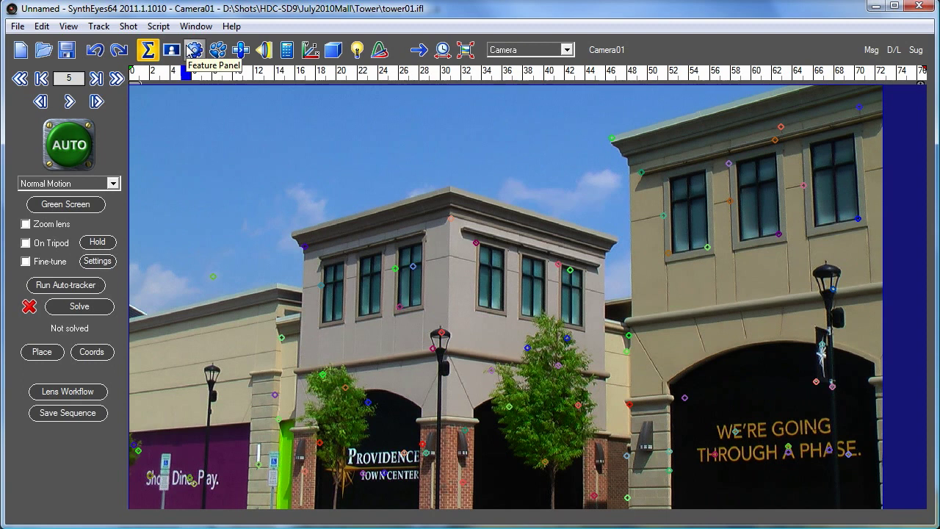
pyautogui.click(192, 49)
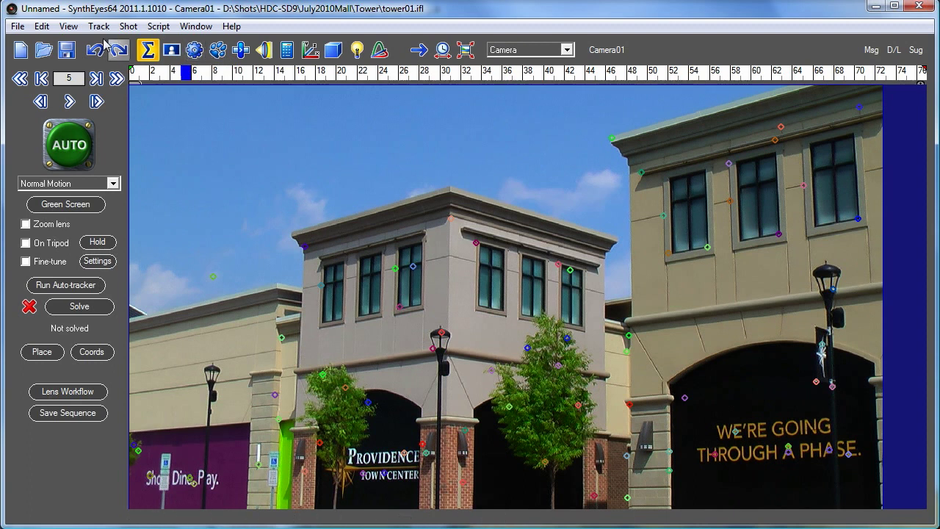
pyautogui.click(75, 28)
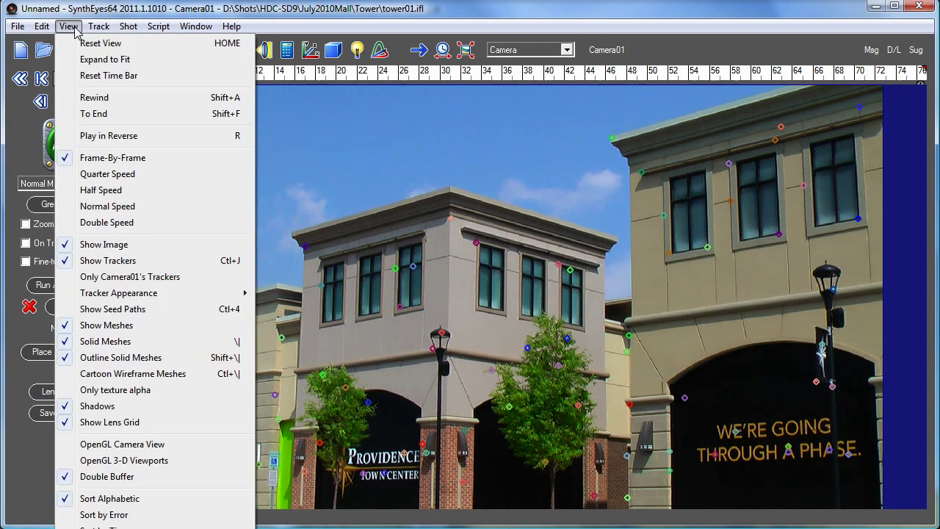
pyautogui.moveTo(188, 292)
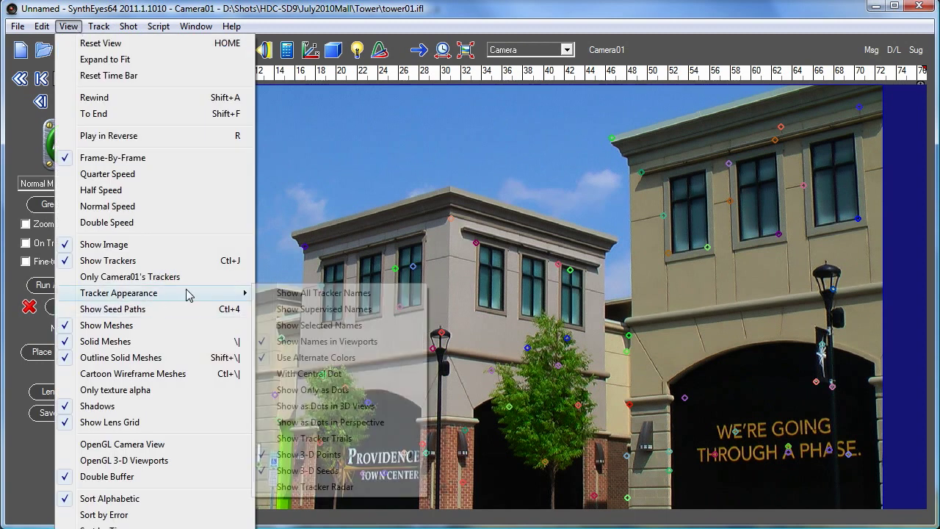
pyautogui.click(338, 360)
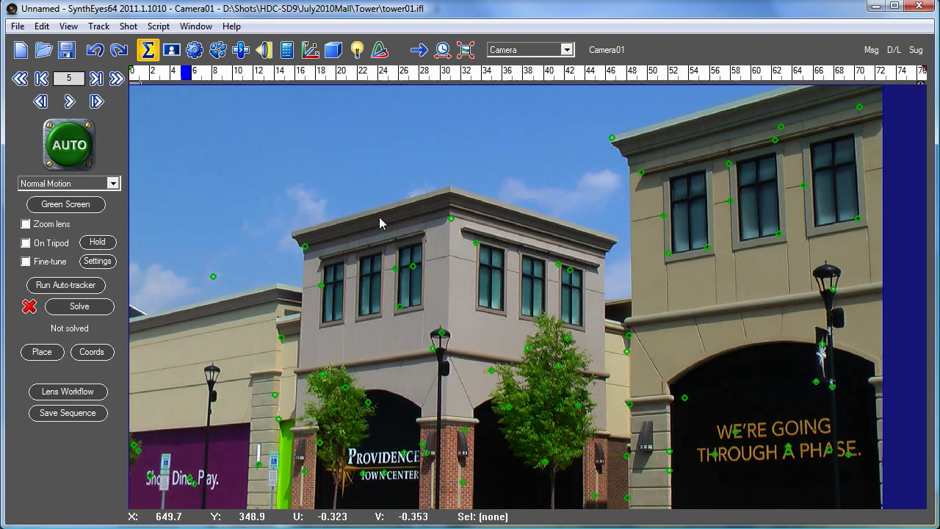
pyautogui.click(68, 27)
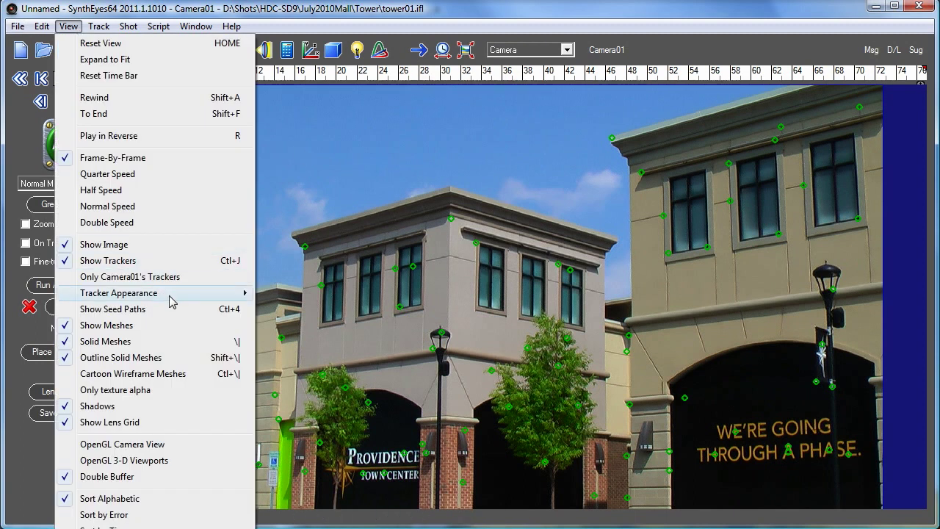
pyautogui.moveTo(239, 297)
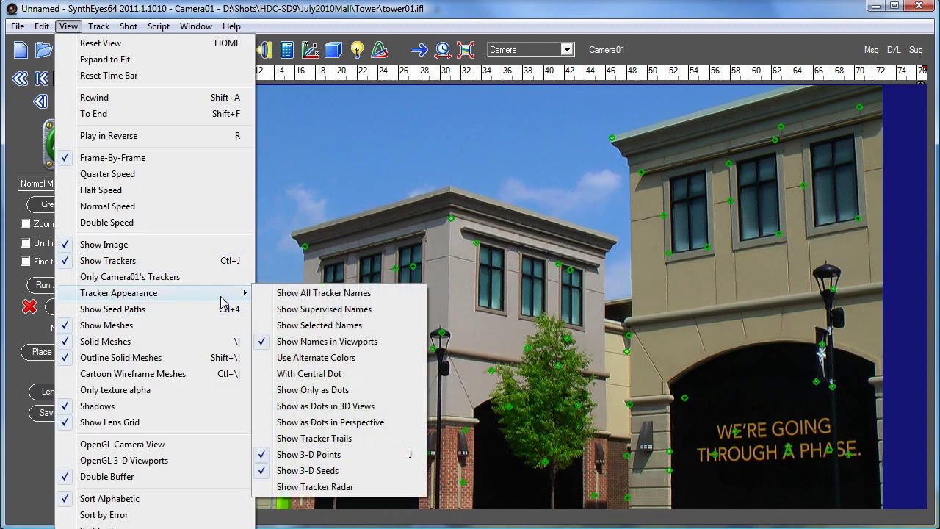
pyautogui.click(308, 357)
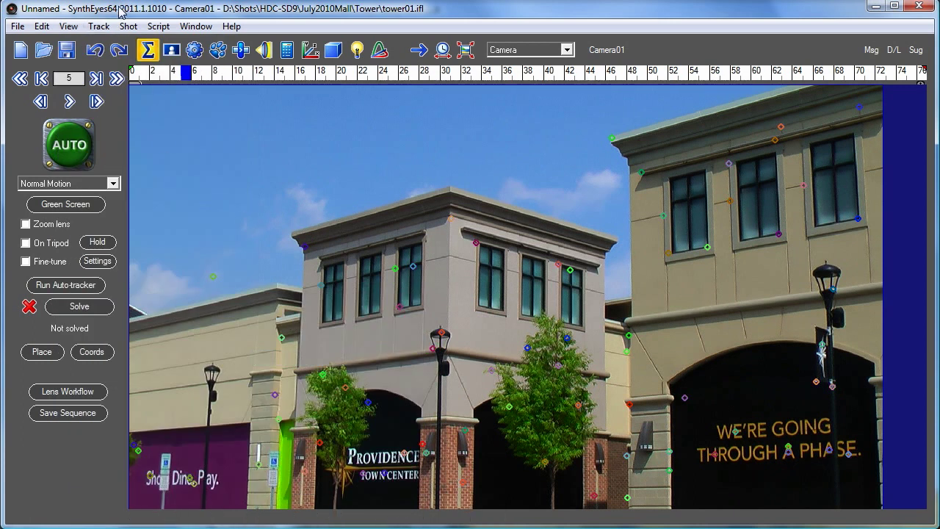
# Step: Select all tower trackers in the Tracker panel, reset their colour to default green, then deselect
pyautogui.click(216, 54)
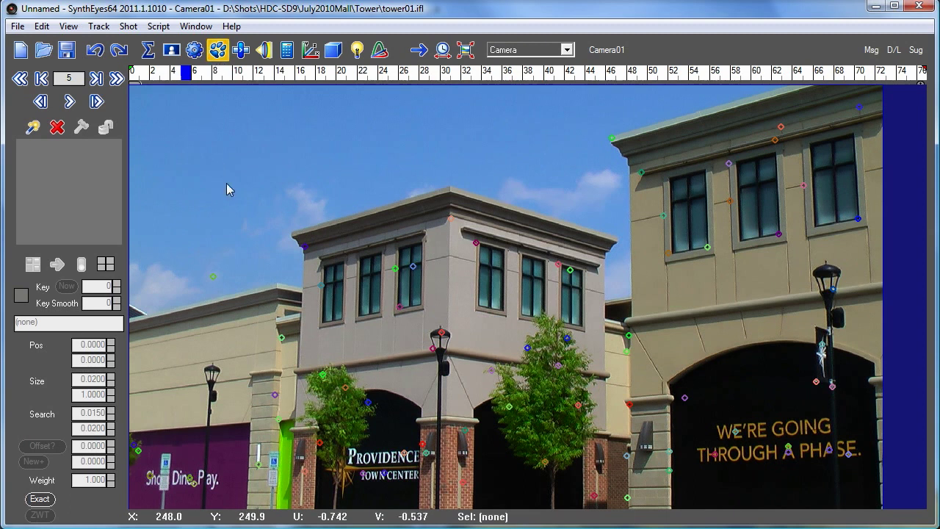
pyautogui.hotkey('ctrl', 'a')
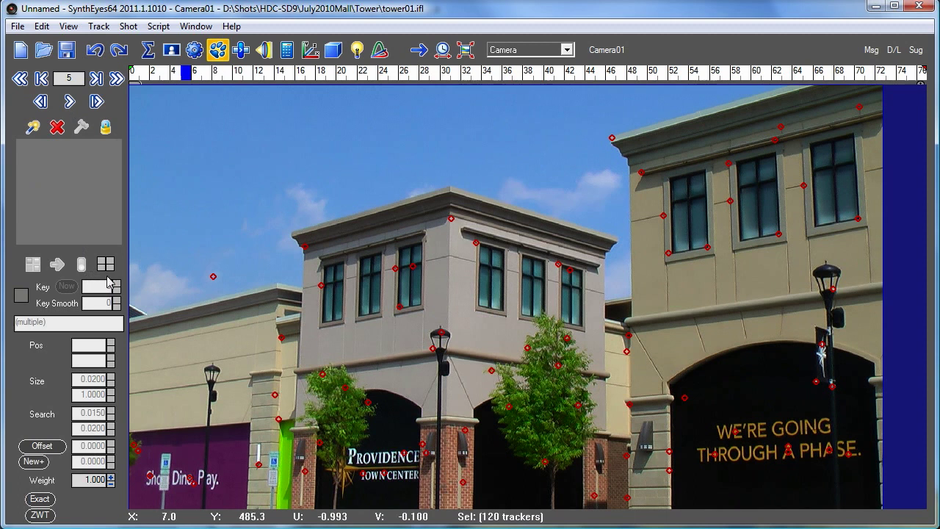
pyautogui.rightClick(22, 295)
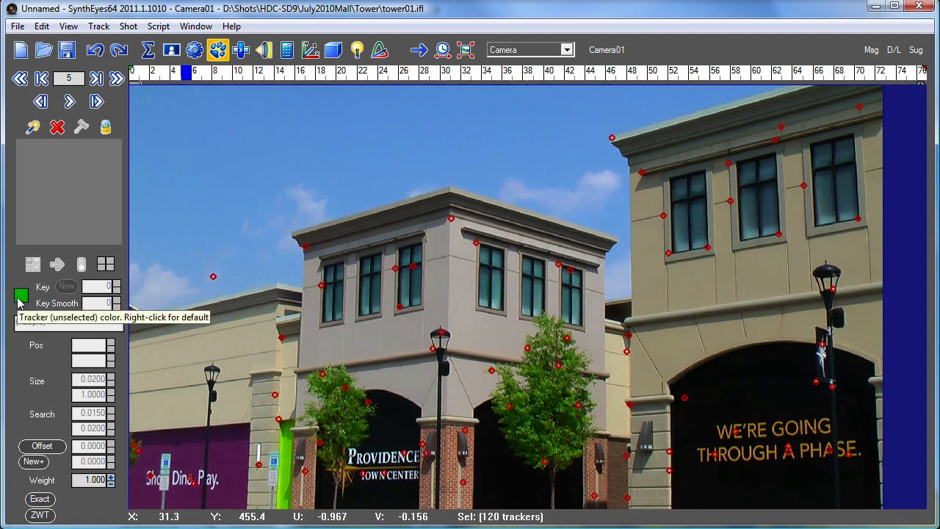
pyautogui.click(247, 220)
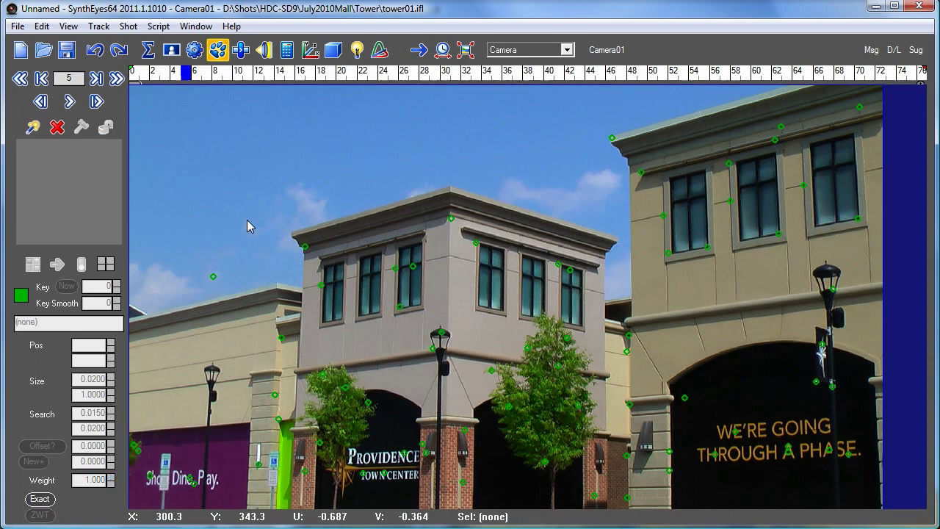